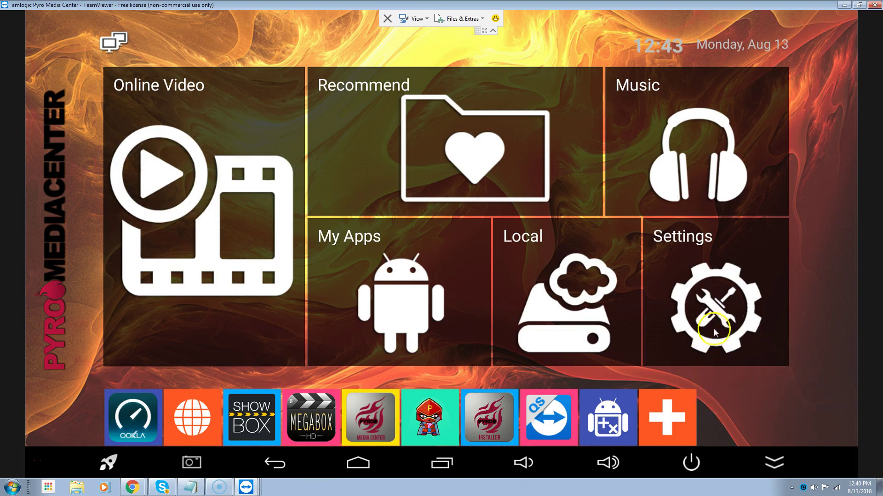
# Open the details page of Pyro Media Center among the downloaded apps in the device settings
pyautogui.click(703, 284)
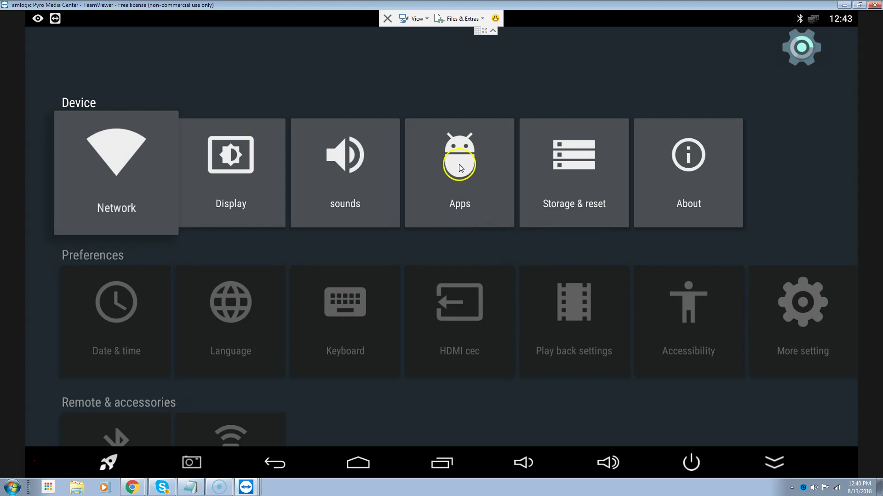
pyautogui.click(464, 168)
pyautogui.click(462, 165)
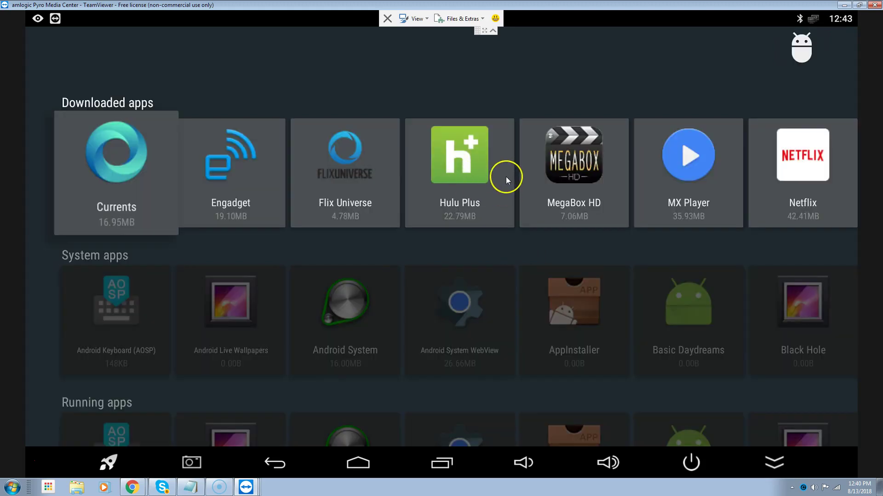
pyautogui.press('Right')
pyautogui.press('Right')
pyautogui.press('Right')
pyautogui.press('Right')
pyautogui.press('Right')
pyautogui.press('Right')
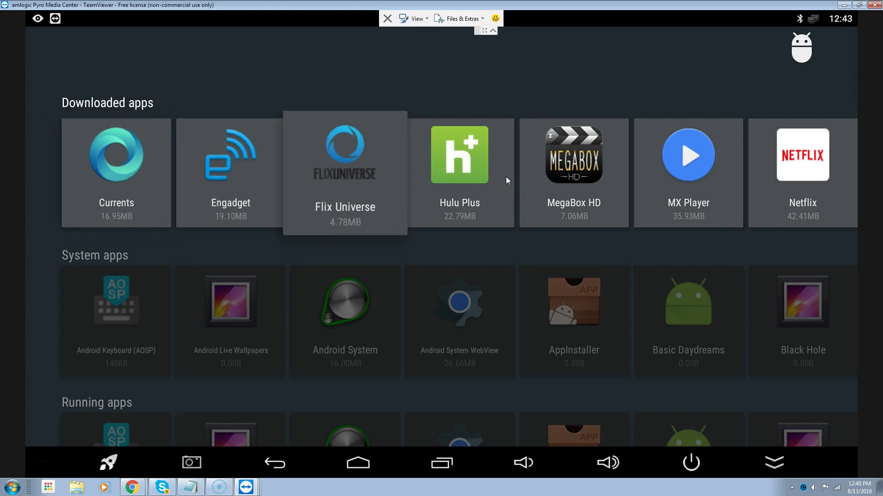
pyautogui.press('Right')
pyautogui.press('Right')
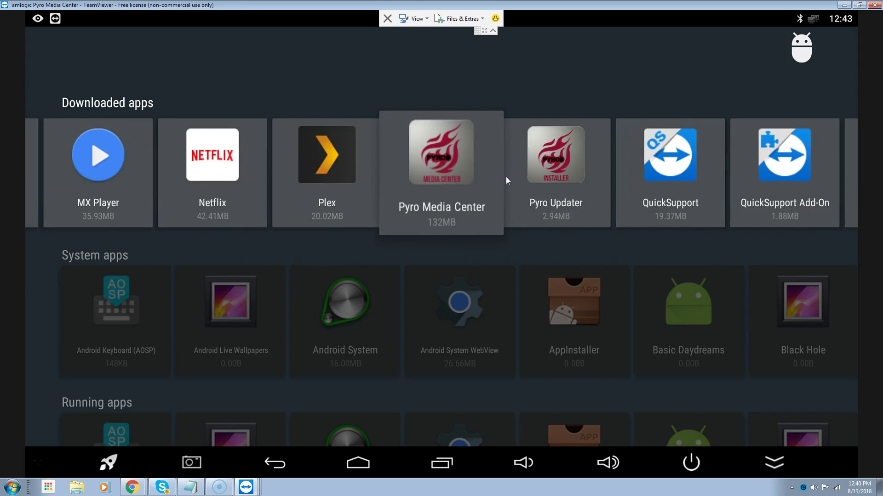
pyautogui.click(429, 153)
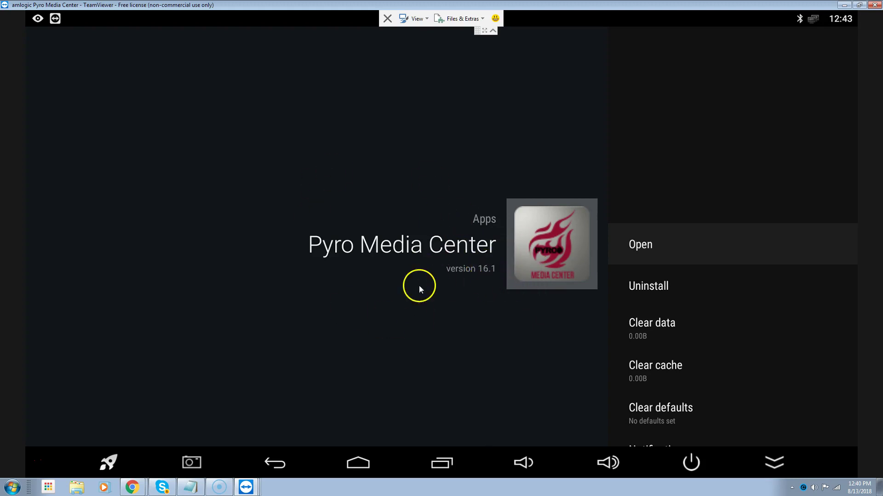
# Uninstall Pyro Media Center from the device and confirm the removal
pyautogui.click(659, 286)
pyautogui.click(667, 281)
pyautogui.click(641, 247)
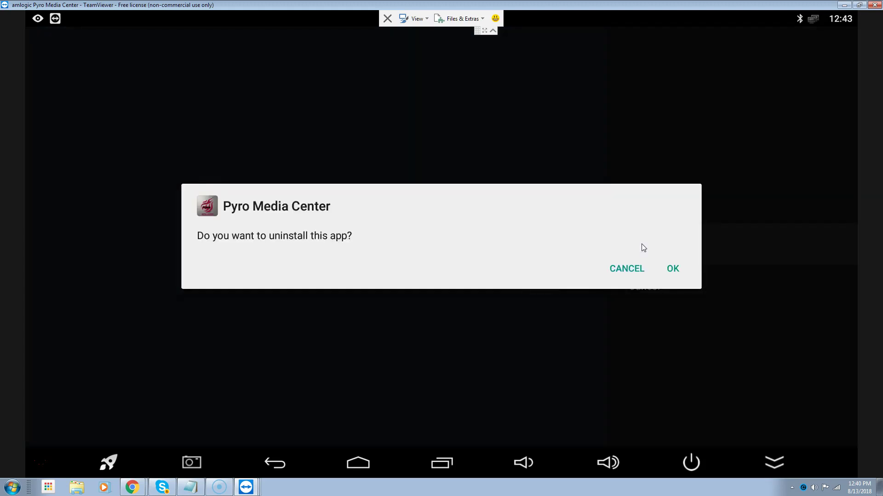
pyautogui.click(682, 274)
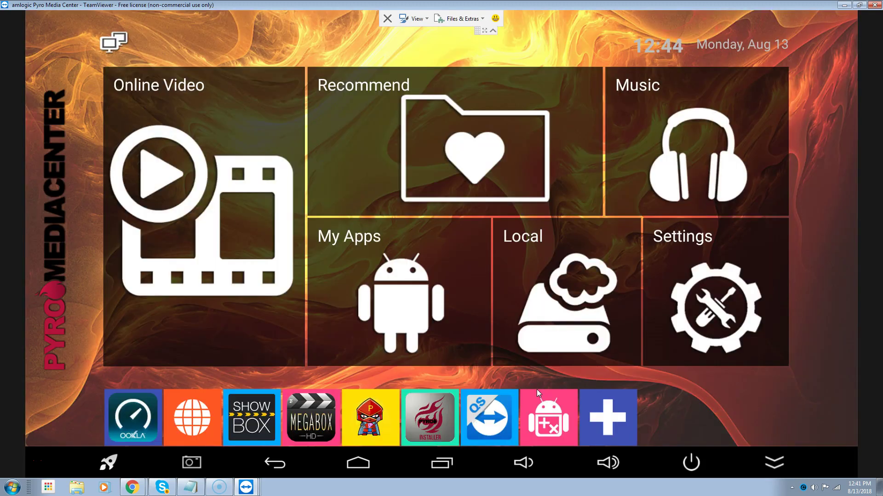
# Open Pyro Updater from the home screen and run Download PMC (Latest) through to completion
pyautogui.press('Down')
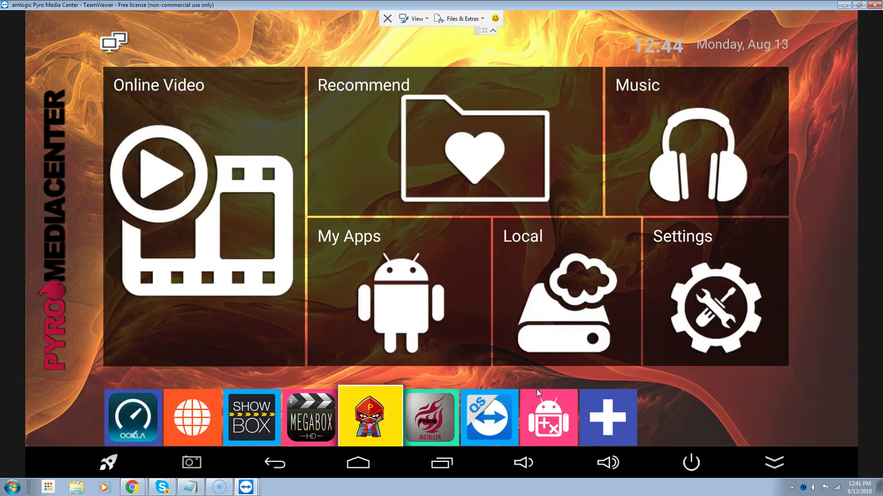
pyautogui.press('Return')
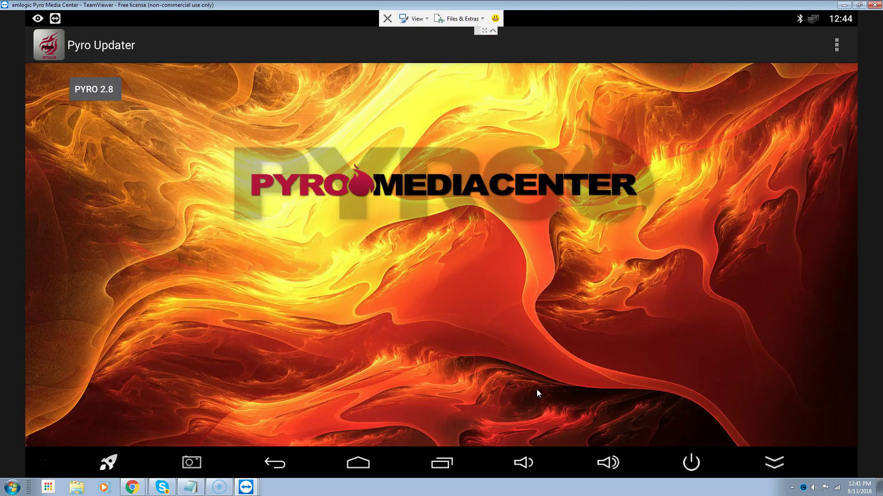
pyautogui.click(837, 43)
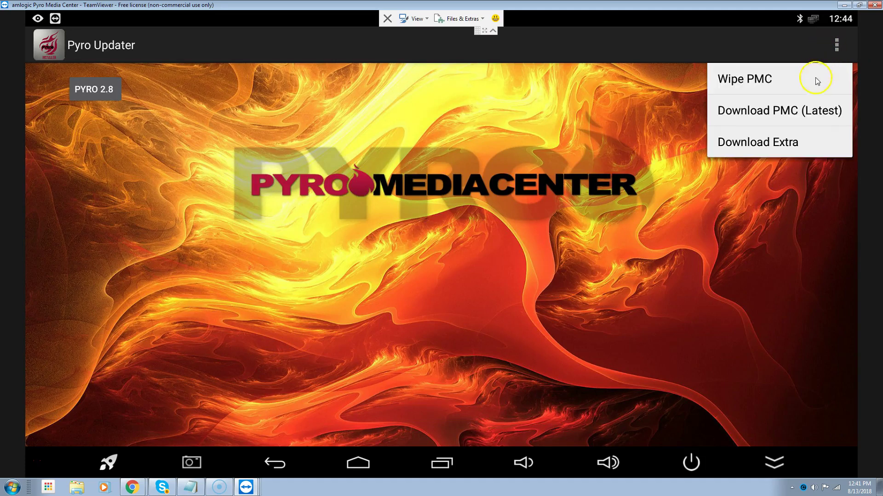
pyautogui.click(756, 110)
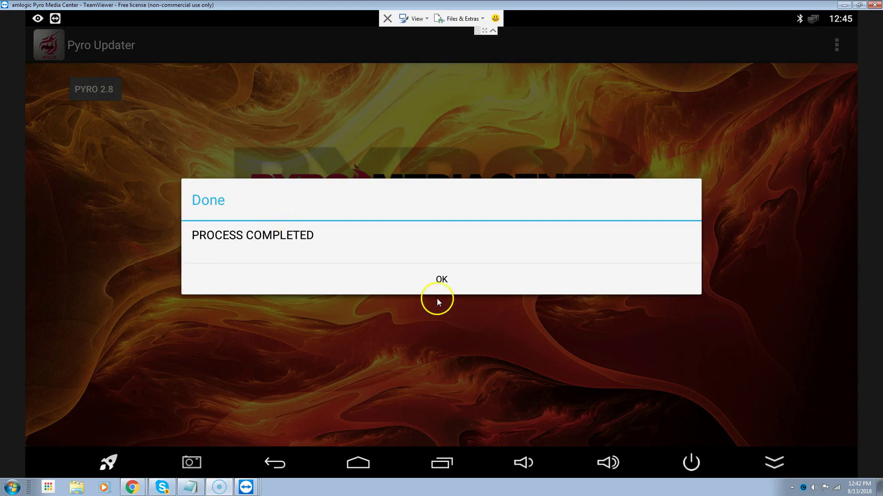
pyautogui.click(442, 281)
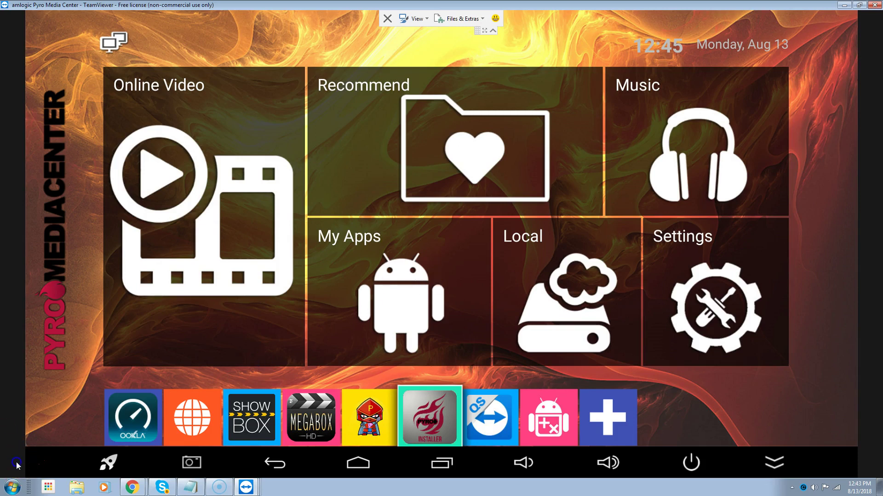
# Remove the AppInstaller shortcut from the home screen's shortcut row
pyautogui.press('Right')
pyautogui.press('Right')
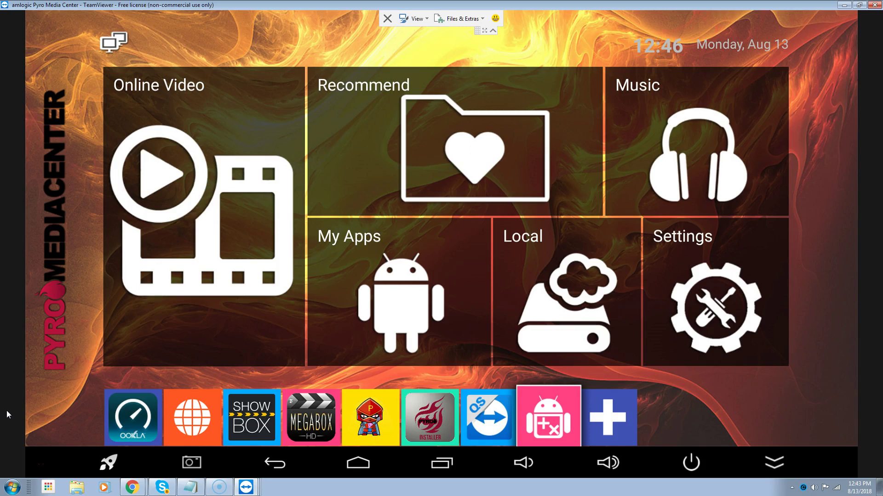
pyautogui.press('Left')
pyautogui.press('Left')
pyautogui.press('Right')
pyautogui.press('Right')
pyautogui.press('Right')
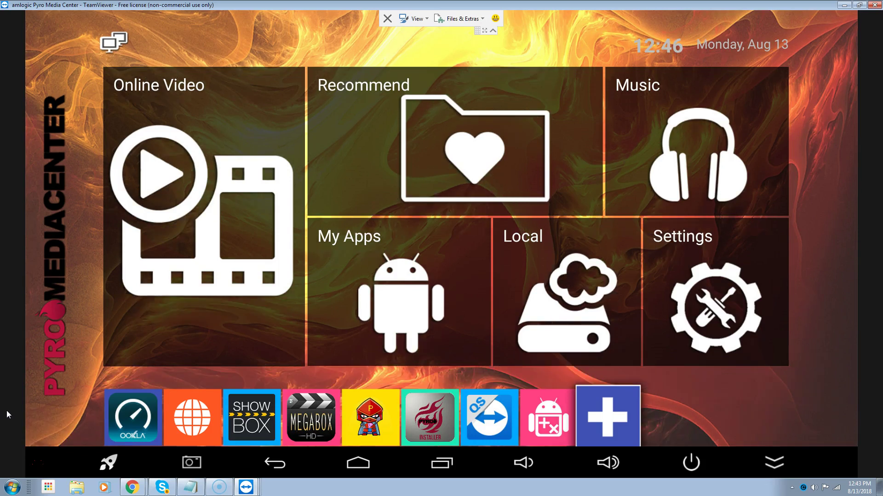
pyautogui.press('Return')
pyautogui.press('Left')
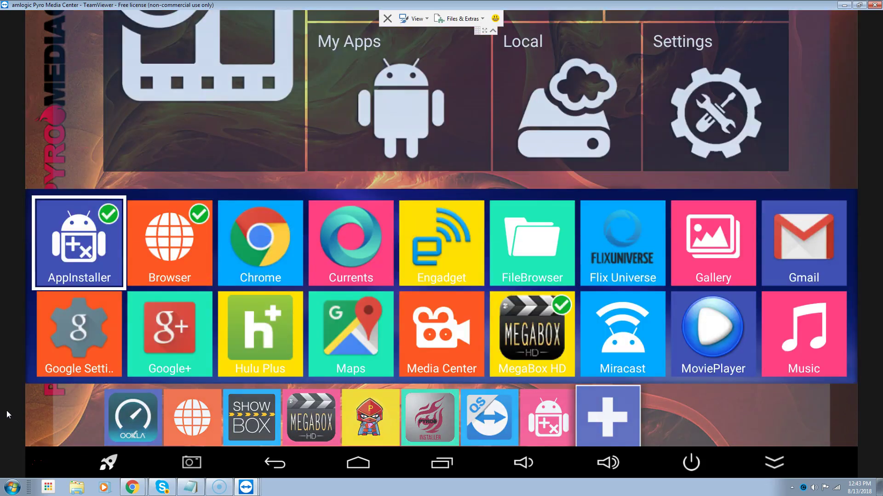
pyautogui.press('Return')
pyautogui.press('Escape')
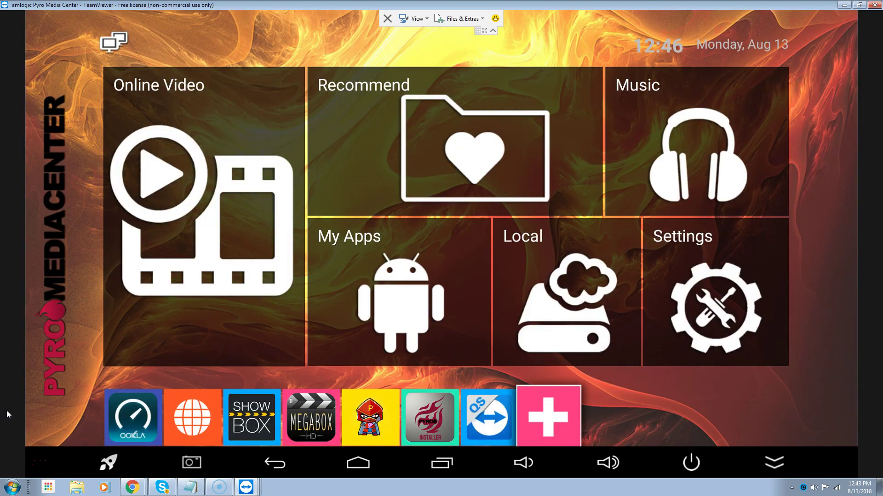
# Add the AppInstaller shortcut back to the home screen's shortcut row
pyautogui.press('Return')
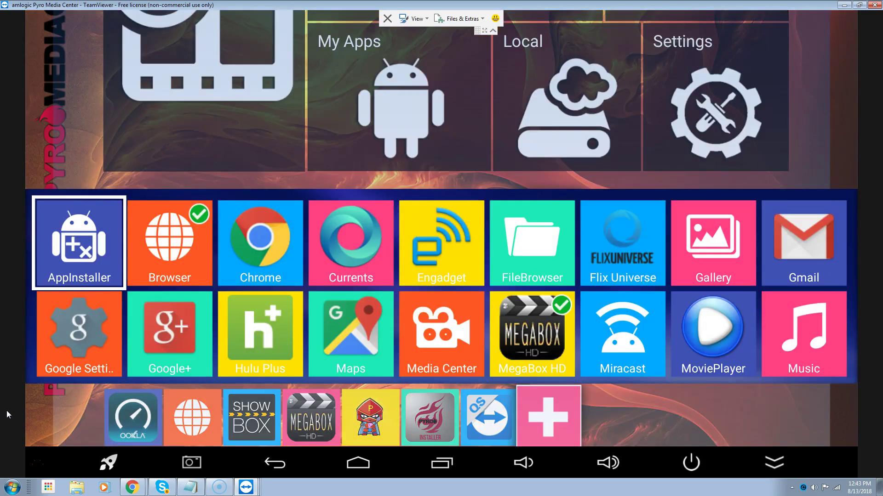
pyautogui.press('Return')
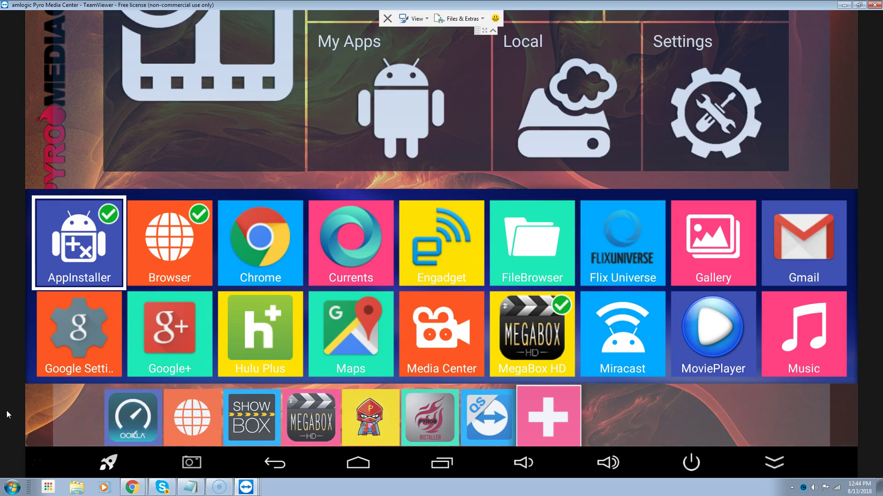
pyautogui.press('Escape')
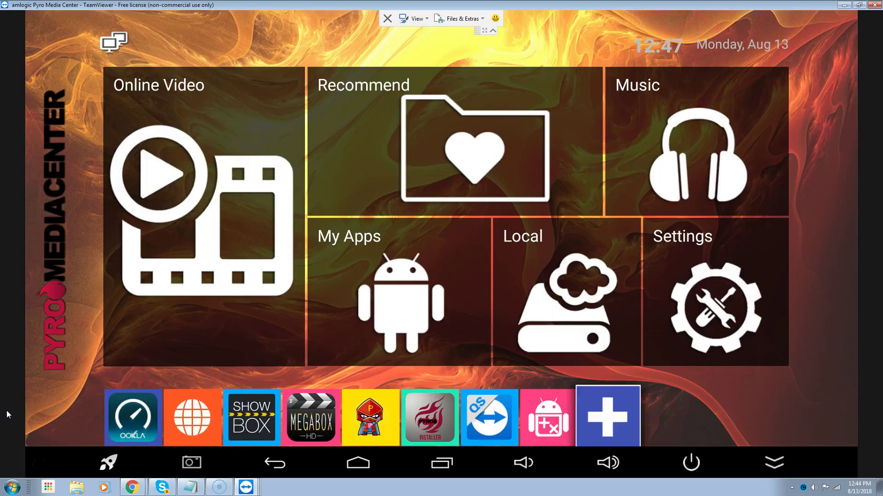
# Open AppInstaller from the home screen and scan Local Disk for APK files
pyautogui.press('Left')
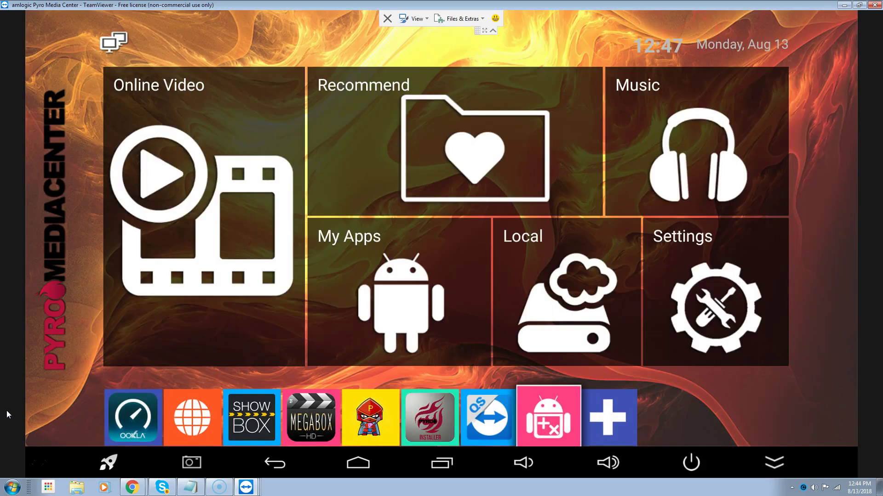
pyautogui.press('Return')
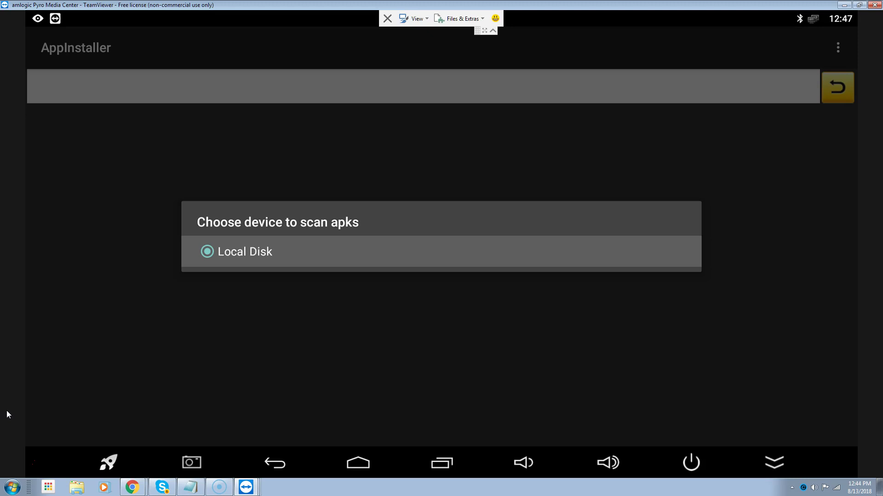
pyautogui.press('Return')
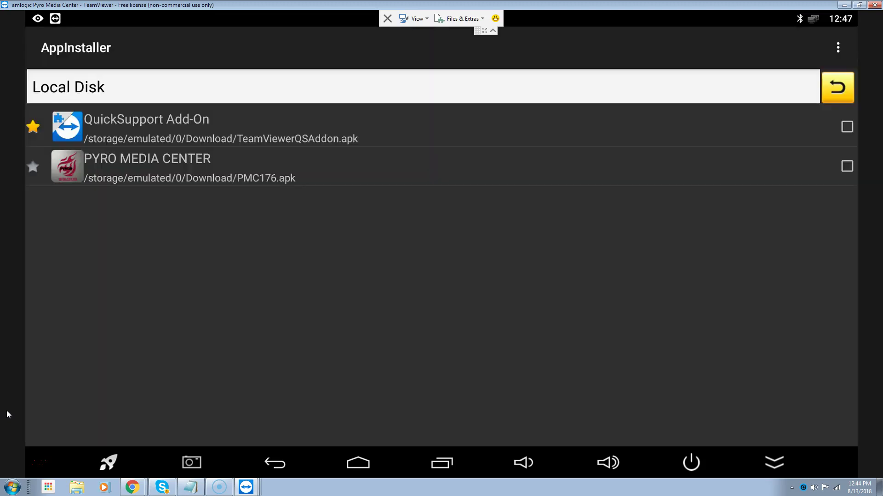
# Install PYRO MEDIA CENTER from PMC176.apk without launching it, and return to the home screen
pyautogui.press('Down')
pyautogui.press('Down')
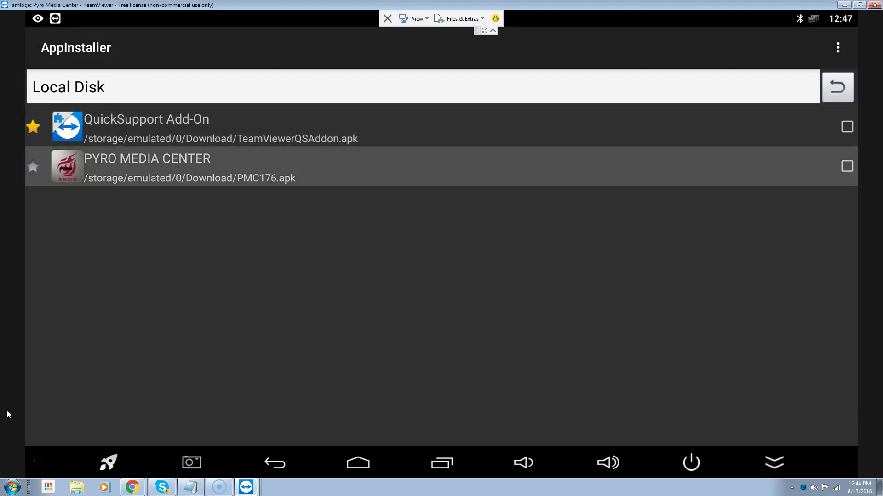
pyautogui.press('Return')
pyautogui.press('Down')
pyautogui.press('Right')
pyautogui.press('Return')
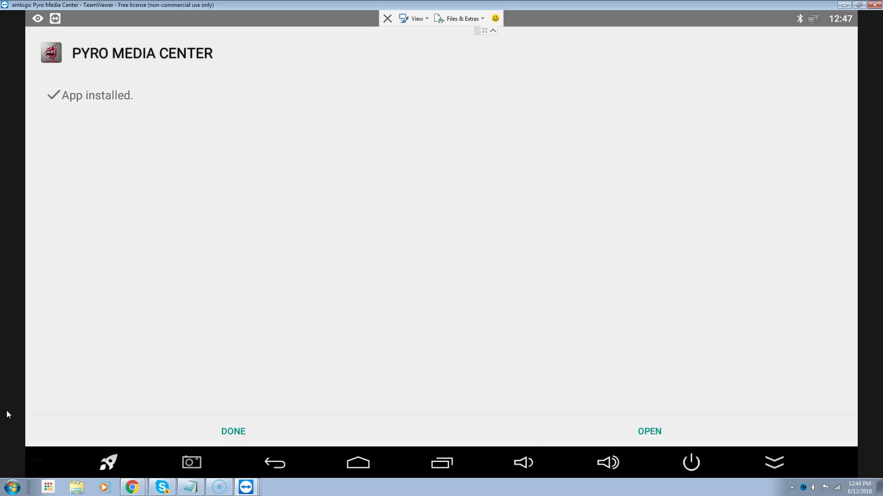
pyautogui.press('Down')
pyautogui.press('Return')
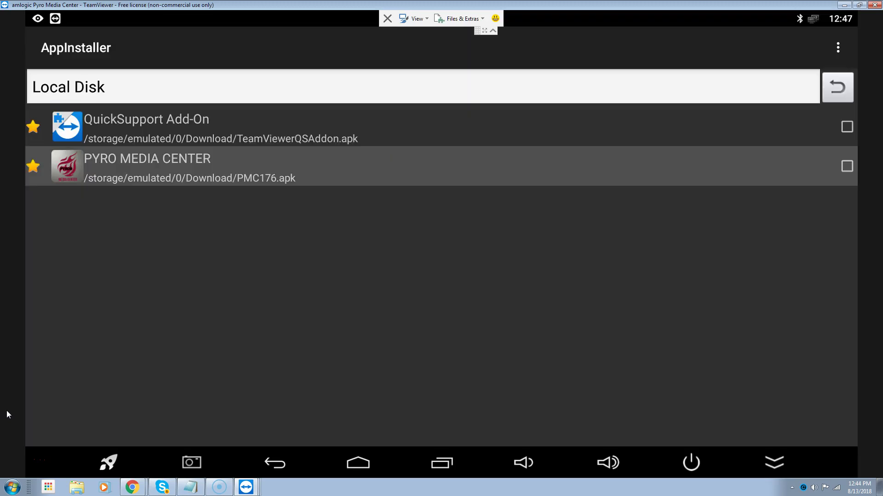
pyautogui.press('Escape')
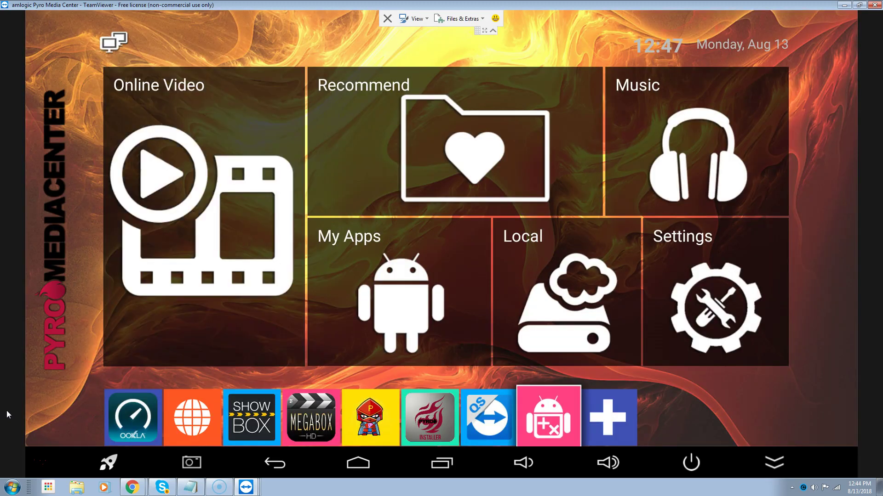
# Open the home screen's shortcut selection and deselect AppInstaller
pyautogui.press('Right')
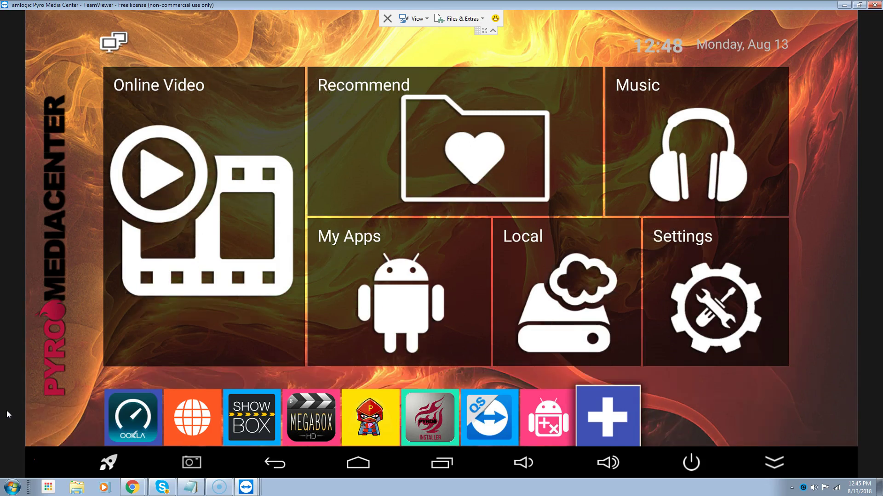
pyautogui.press('Return')
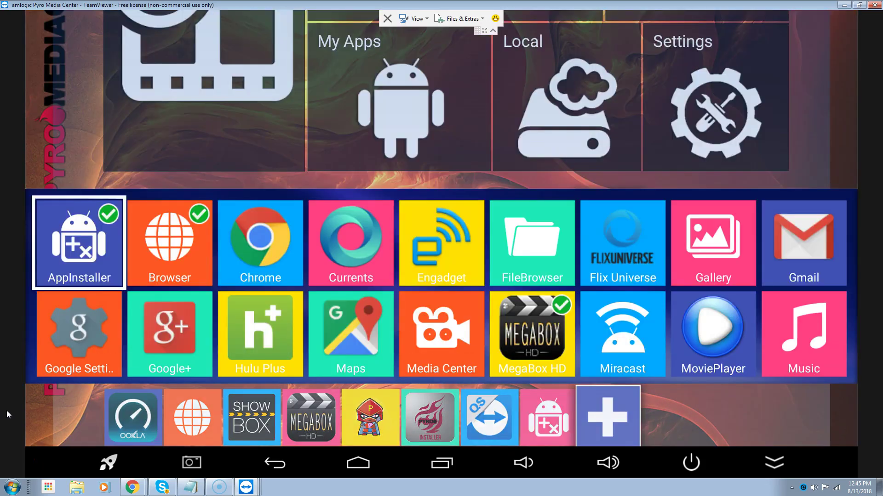
pyautogui.press('Return')
# Deselect Pyro Updater and QuickSupport in the home screen's shortcut selection
pyautogui.press('Down')
pyautogui.press('Right')
pyautogui.press('Right')
pyautogui.press('Right')
pyautogui.press('Right')
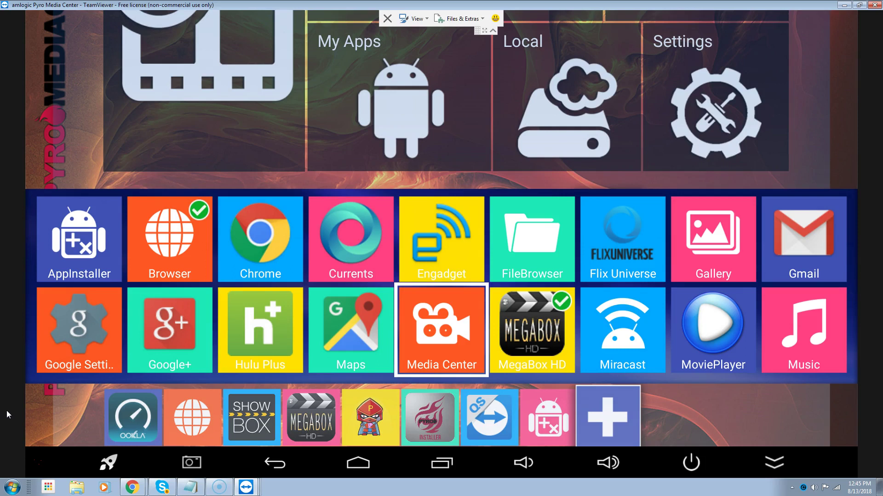
pyautogui.press('Down')
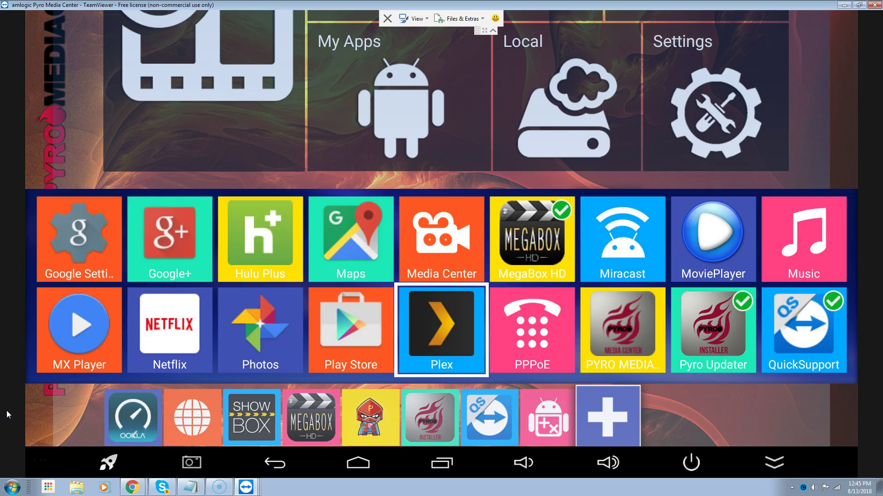
pyautogui.press('Right')
pyautogui.press('Right')
pyautogui.press('Right')
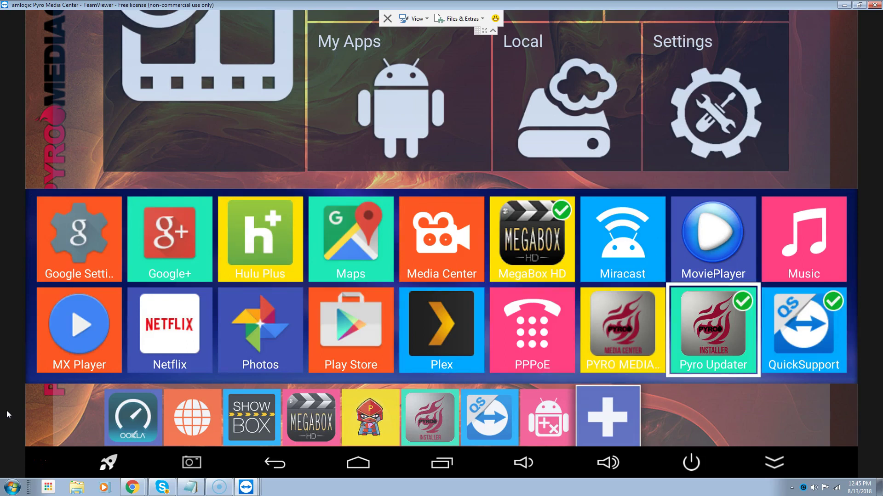
pyautogui.press('Right')
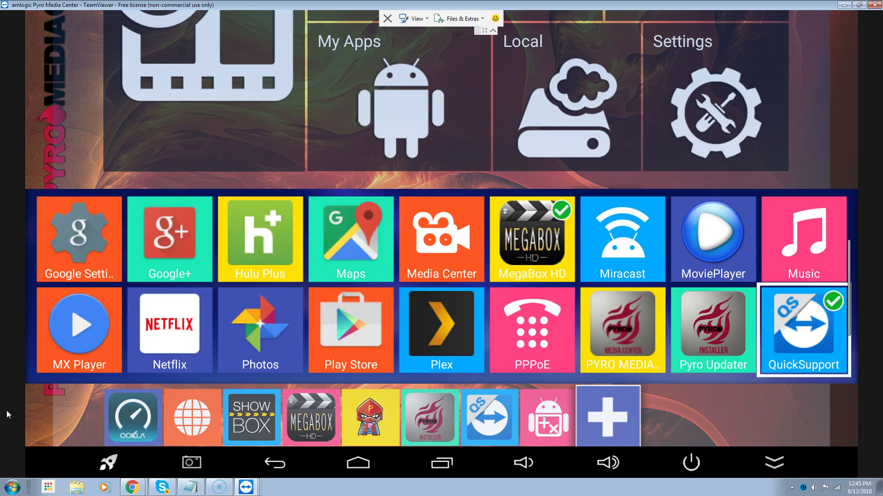
pyautogui.press('Return')
# Deselect RocketClean in the home screen's shortcut selection
pyautogui.press('Down')
pyautogui.press('Left')
pyautogui.press('Left')
pyautogui.press('Left')
pyautogui.press('Left')
pyautogui.press('Left')
pyautogui.press('Left')
pyautogui.press('Return')
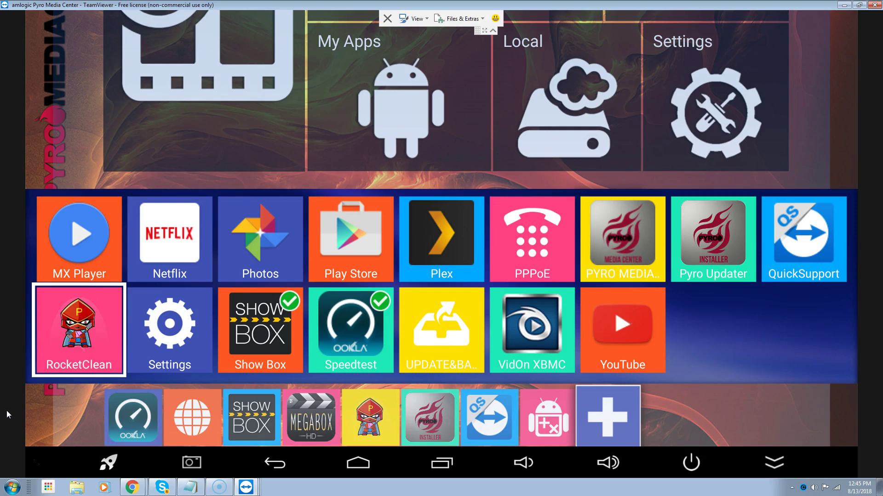
# Select PYRO MEDIA CENTER as a home screen shortcut
pyautogui.press('Up')
pyautogui.press('Right')
pyautogui.press('Right')
pyautogui.press('Right')
pyautogui.press('Right')
pyautogui.press('Right')
pyautogui.press('Right')
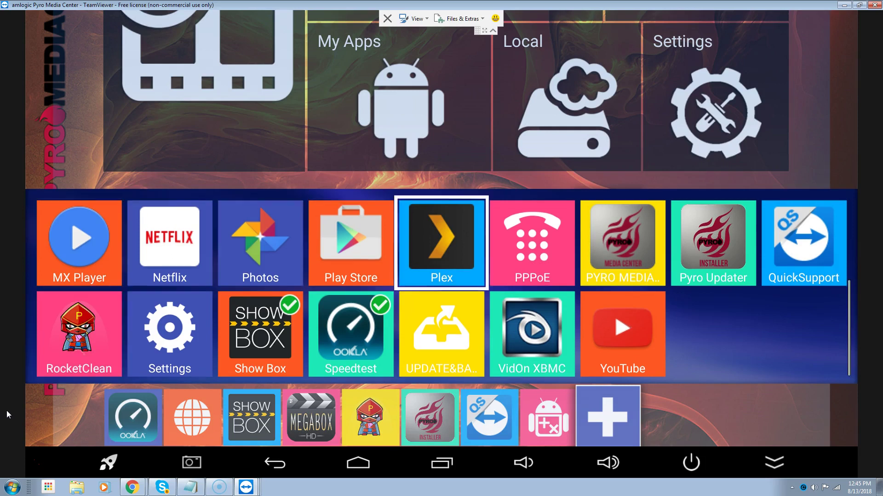
pyautogui.press('Return')
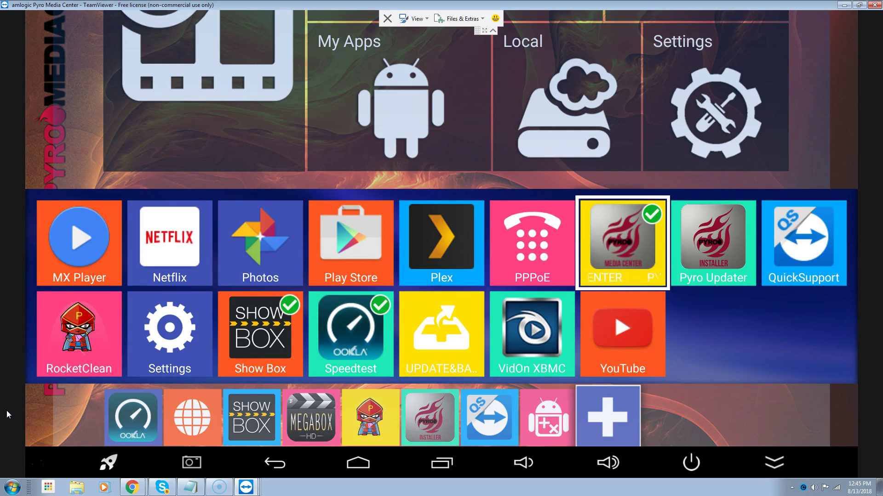
# Select RocketClean as a home screen shortcut
pyautogui.press('Down')
pyautogui.press('Left')
pyautogui.press('Left')
pyautogui.press('Left')
pyautogui.press('Left')
pyautogui.press('Left')
pyautogui.press('Left')
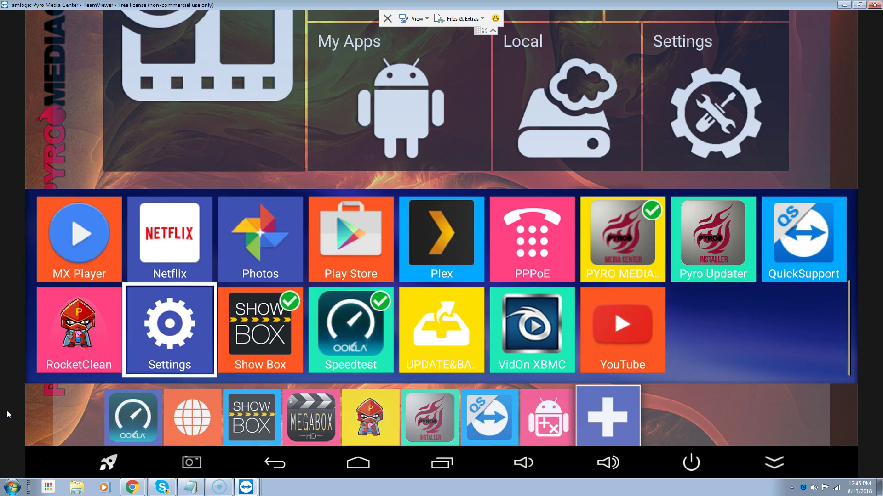
pyautogui.press('Return')
# Select Pyro Updater and QuickSupport as home screen shortcuts and close the shortcut selection
pyautogui.press('Up')
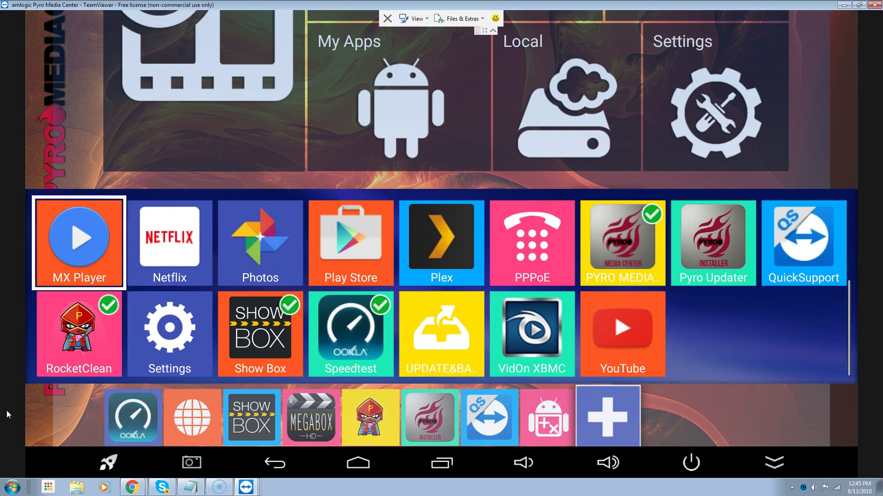
pyautogui.press('Right')
pyautogui.press('Right')
pyautogui.press('Right')
pyautogui.press('Right')
pyautogui.press('Right')
pyautogui.press('Right')
pyautogui.press('Right')
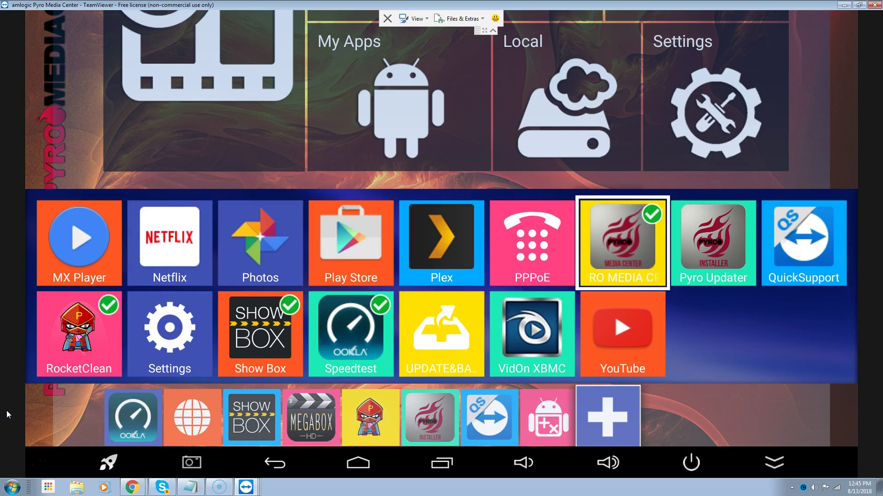
pyautogui.press('Return')
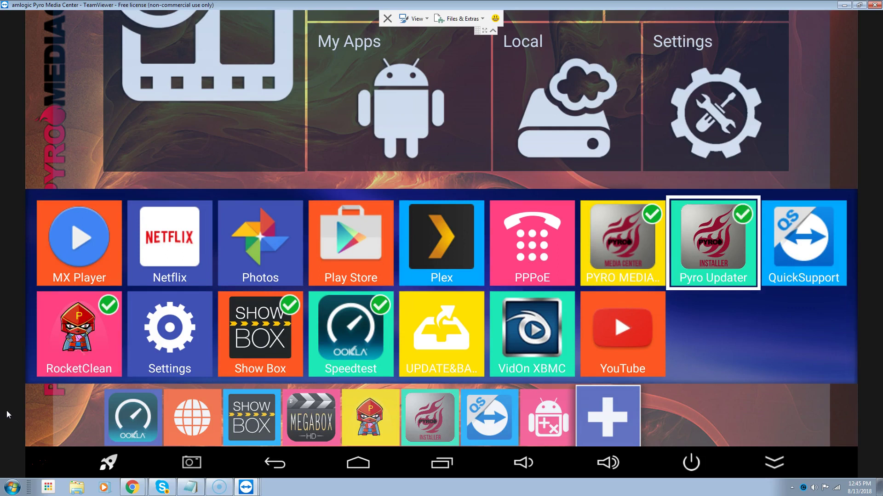
pyautogui.press('Right')
pyautogui.press('Return')
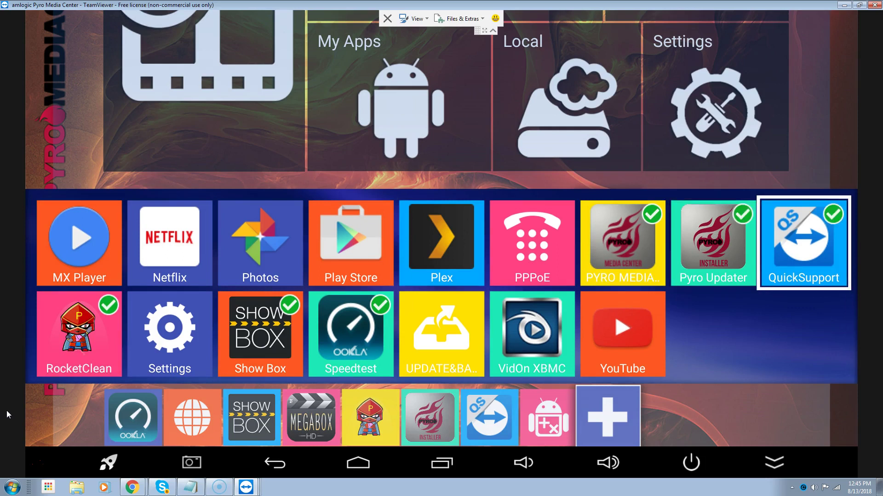
pyautogui.press('Up')
pyautogui.press('Up')
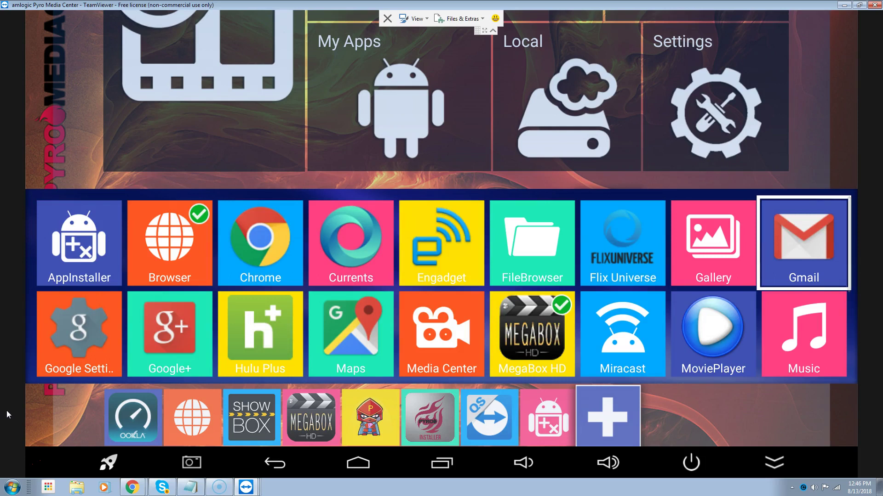
pyautogui.press('Escape')
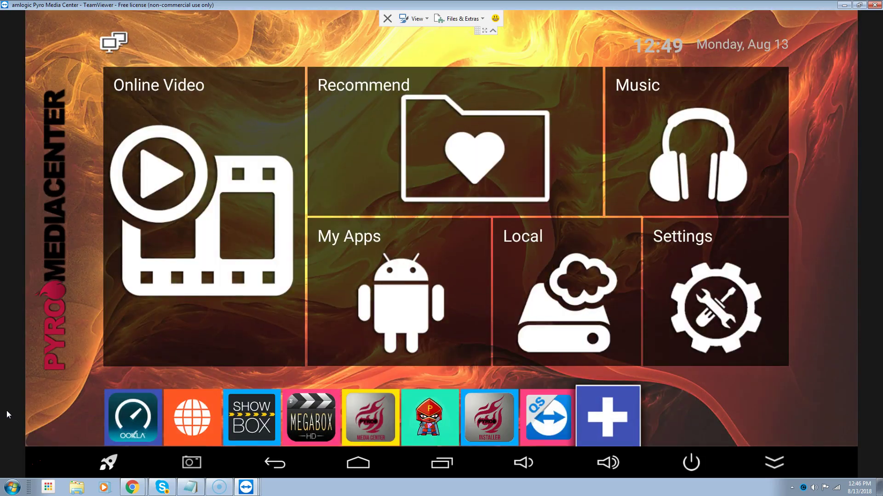
# Launch Pyro Media Center from its new shortcut on the home screen
pyautogui.press('Left')
pyautogui.press('Left')
pyautogui.press('Left')
pyautogui.press('Left')
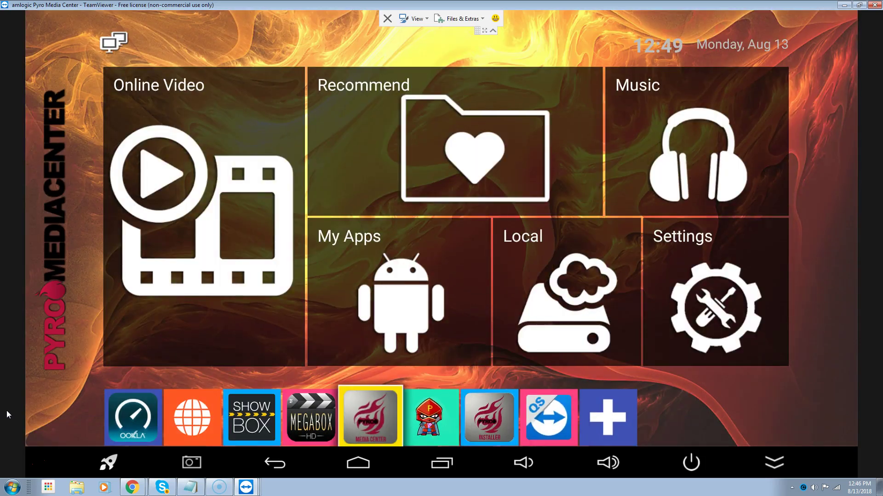
pyautogui.press('Right')
pyautogui.press('Right')
pyautogui.press('Right')
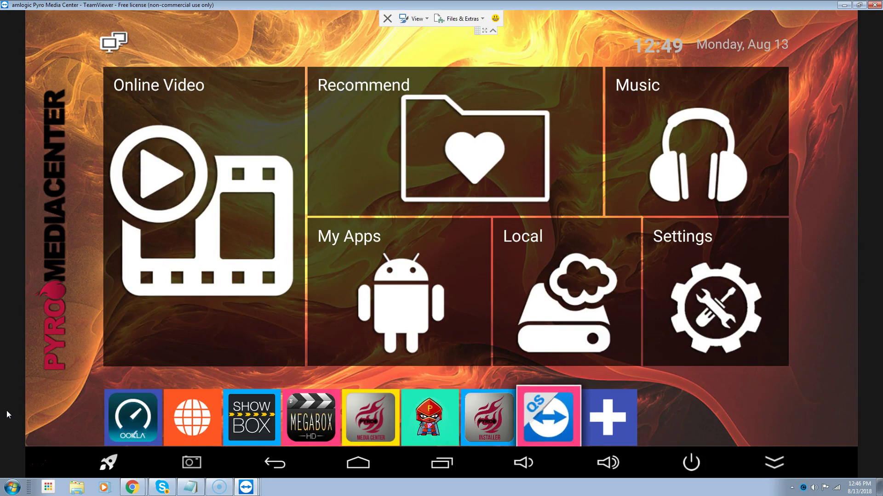
pyautogui.press('Left')
pyautogui.press('Left')
pyautogui.press('Left')
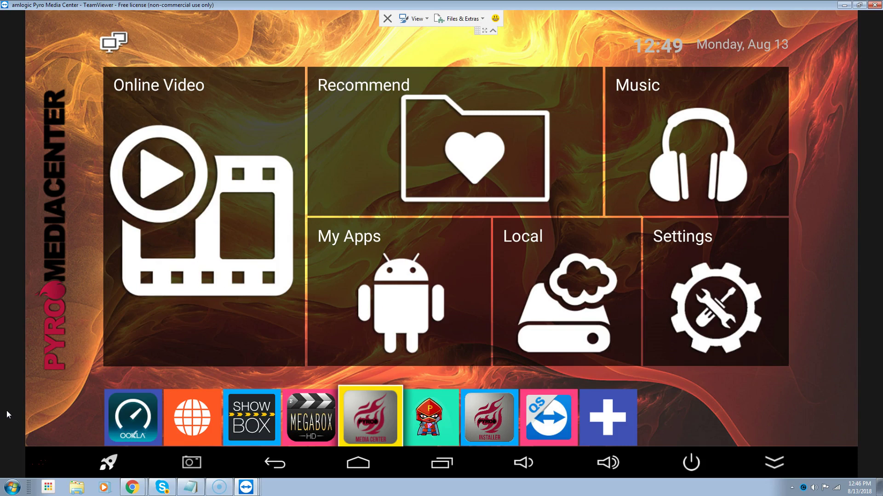
pyautogui.press('Return')
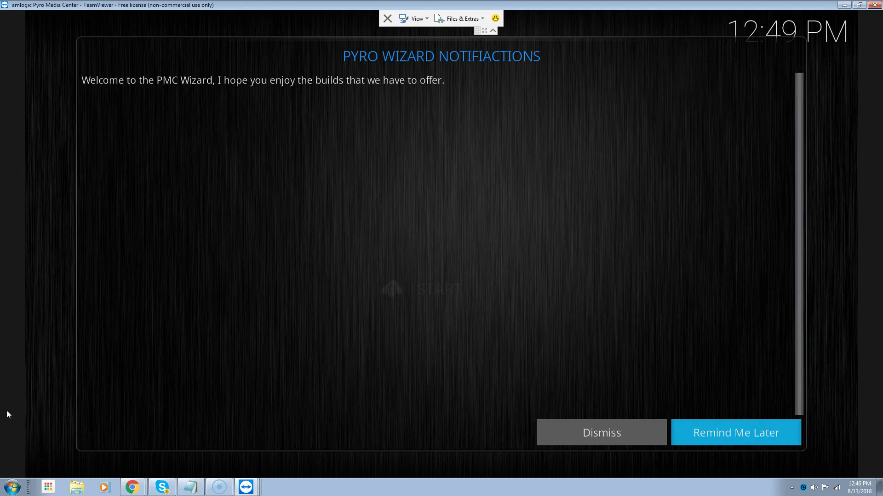
# Dismiss the Pyro Wizard notification and enable Keep My Trakt and Keep My Real Debrid in the first-run settings
pyautogui.press('Left')
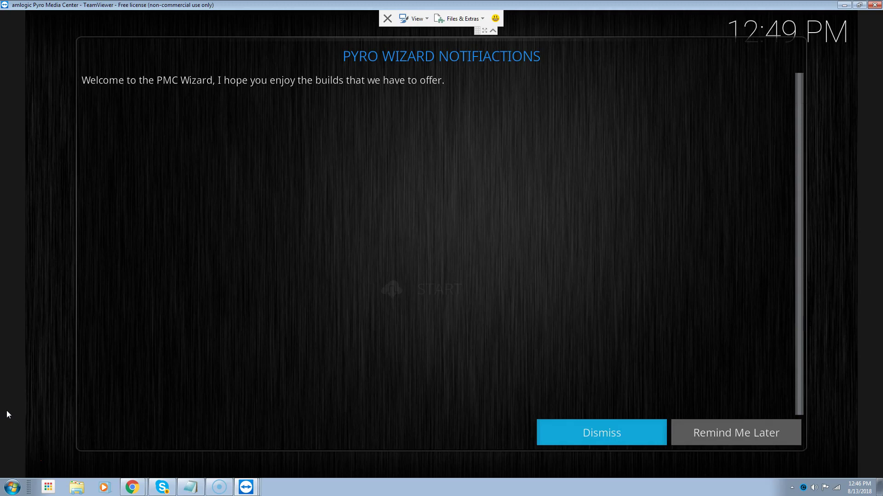
pyautogui.press('Return')
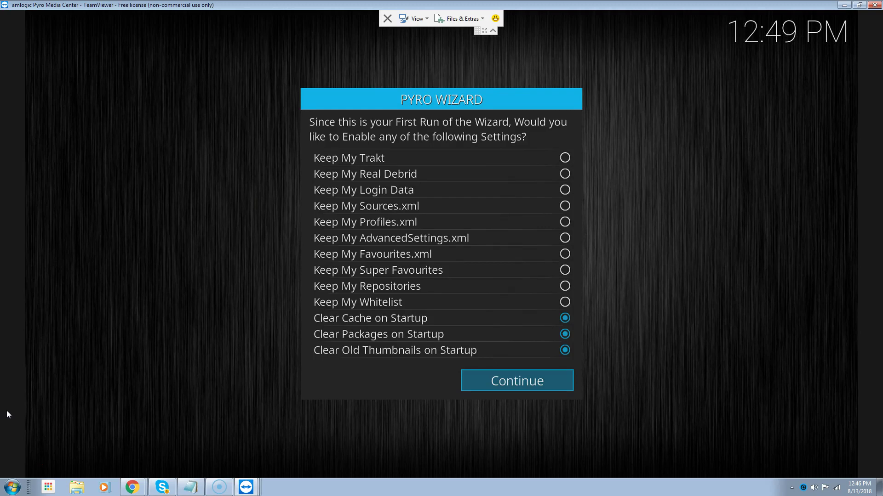
pyautogui.press('Down')
pyautogui.press('Return')
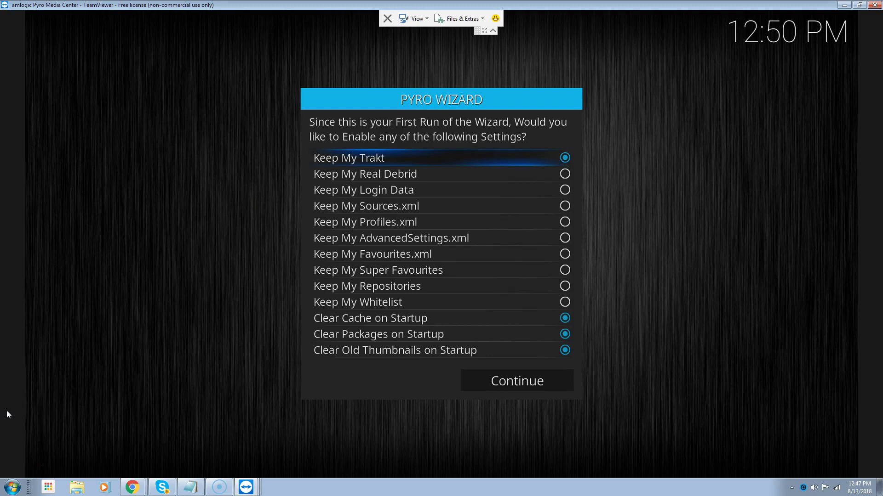
pyautogui.press('Down')
pyautogui.press('Return')
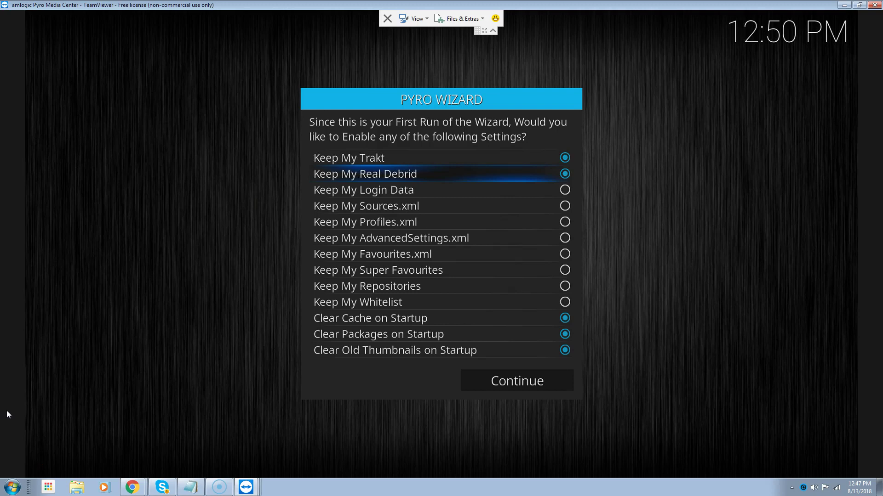
# Confirm the first-run settings with only Trakt and Real Debrid kept and the three clear-on-startup options enabled
pyautogui.press('Down')
pyautogui.press('Down')
pyautogui.press('Down')
pyautogui.press('Down')
pyautogui.press('Down')
pyautogui.press('Down')
pyautogui.press('Down')
pyautogui.press('Down')
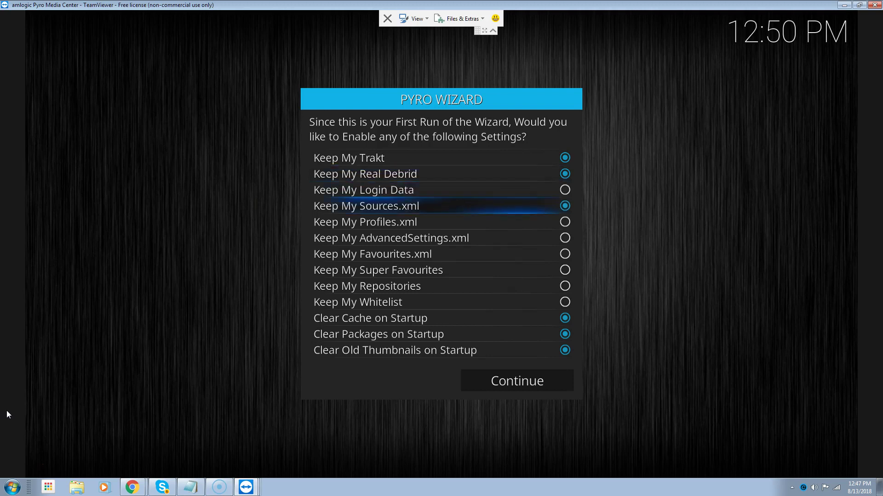
pyautogui.press('Return')
pyautogui.press('Down')
pyautogui.press('Down')
pyautogui.press('Down')
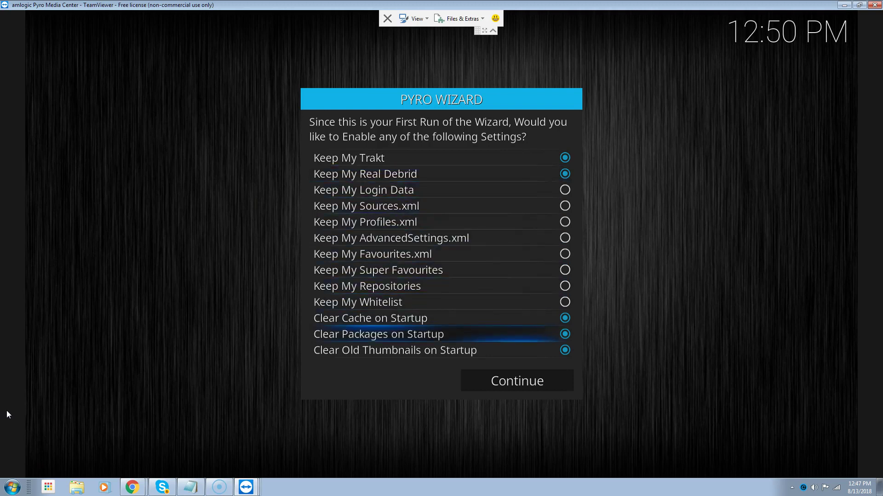
pyautogui.press('Down')
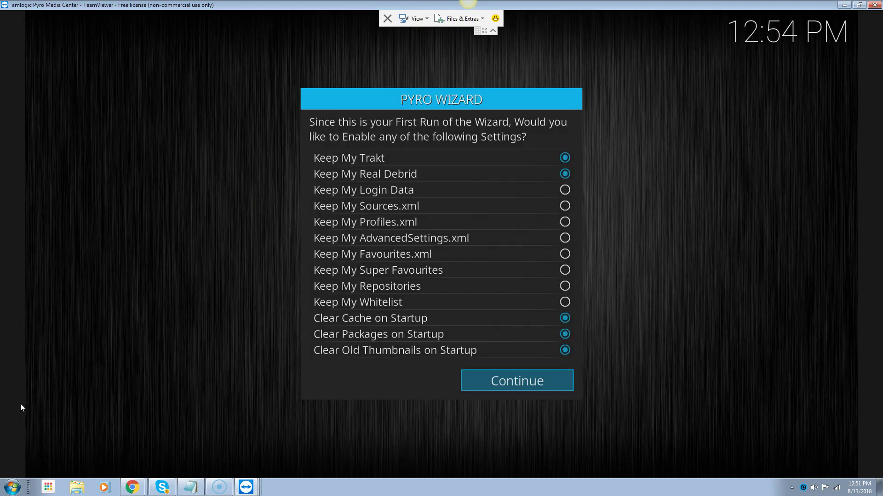
pyautogui.press('Up')
pyautogui.press('Down')
pyautogui.press('Return')
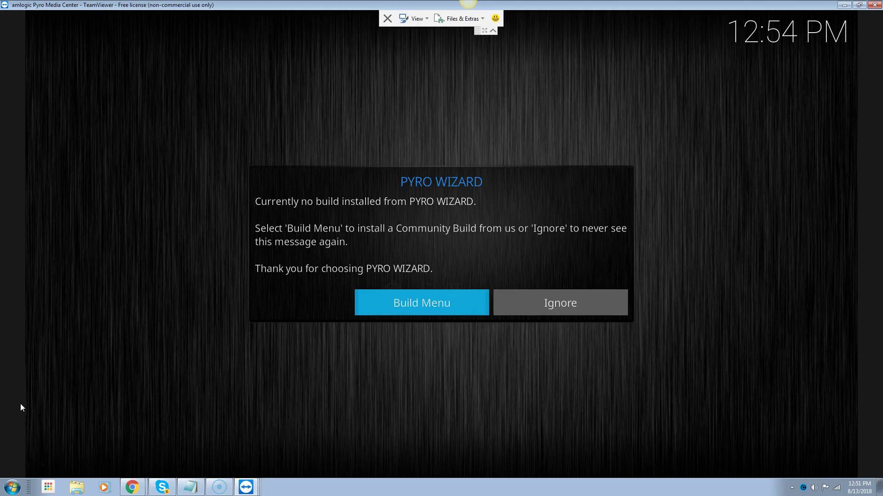
# Choose to install a community build by opening the wizard's Build Menu
pyautogui.press('Right')
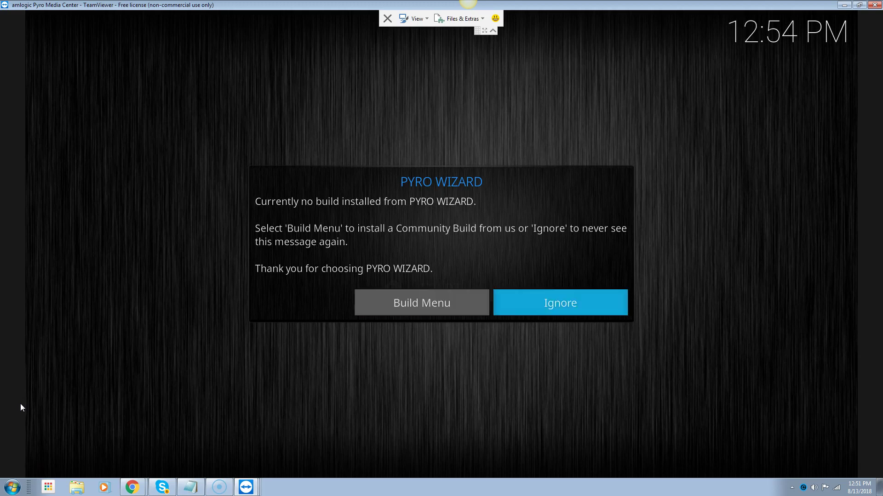
pyautogui.press('Left')
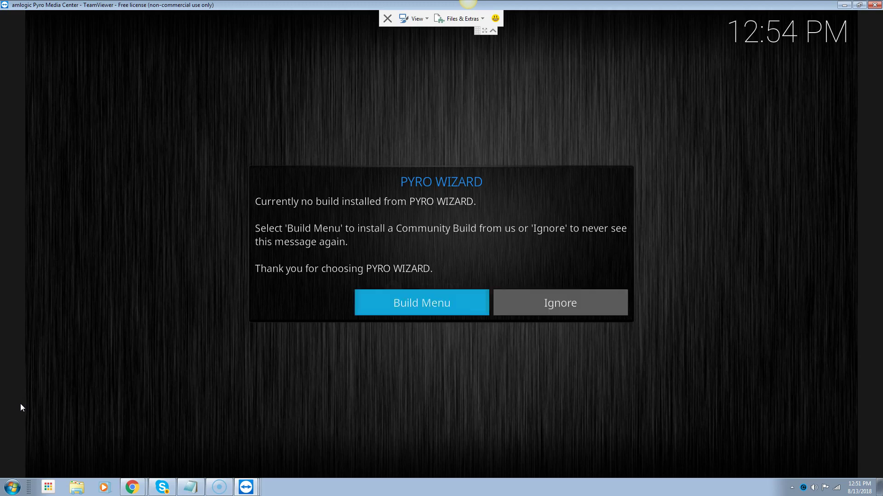
pyautogui.press('Return')
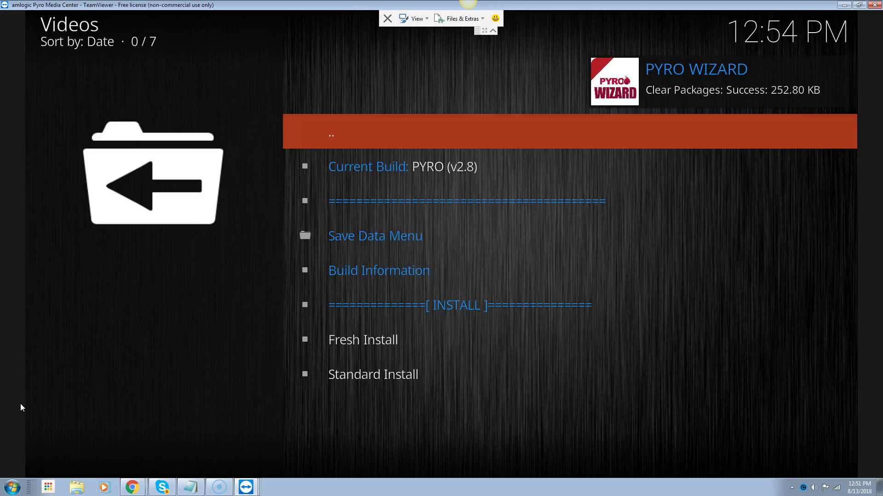
# Start a Fresh Install of the PYRO (v2.8) build
pyautogui.press('Down')
pyautogui.press('Down')
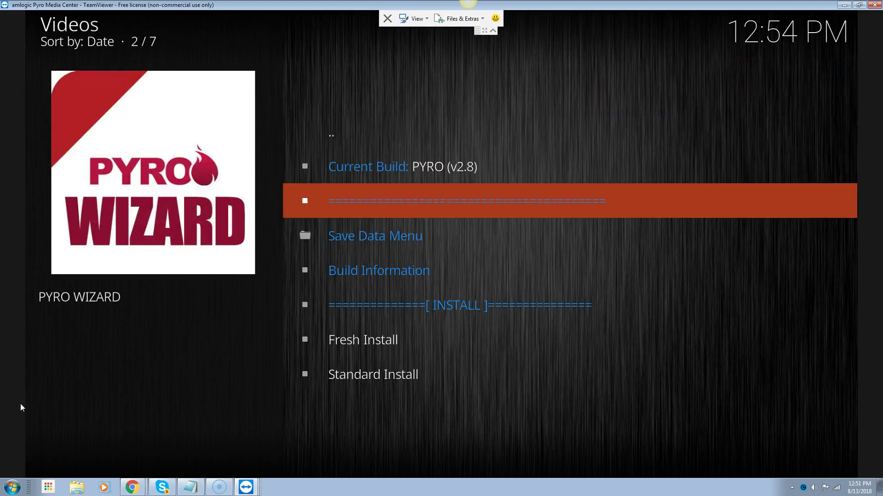
pyautogui.press('Down')
pyautogui.press('Down')
pyautogui.press('Down')
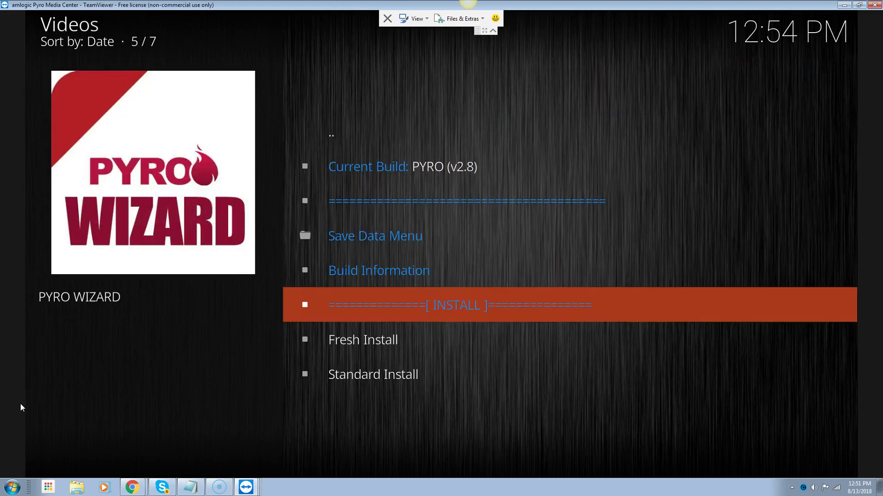
pyautogui.press('Down')
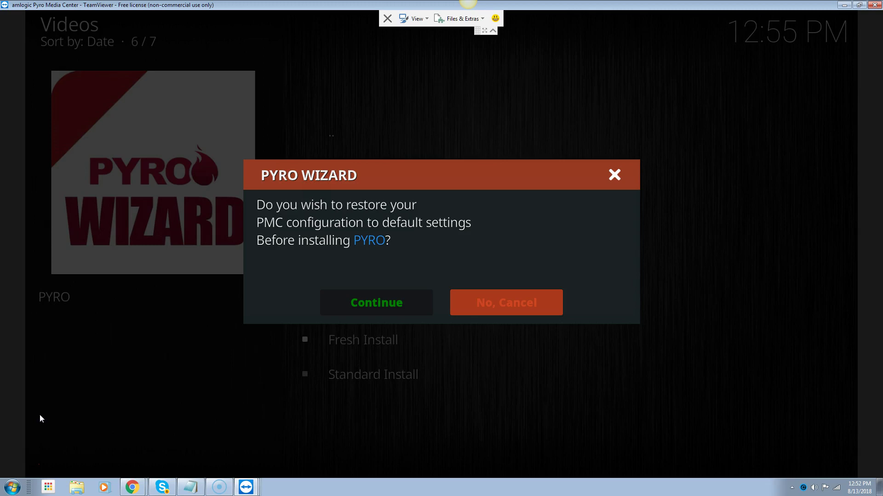
# Agree to restore the PMC configuration to default settings before installing PYRO
pyautogui.press('Left')
pyautogui.press('Right')
pyautogui.press('Left')
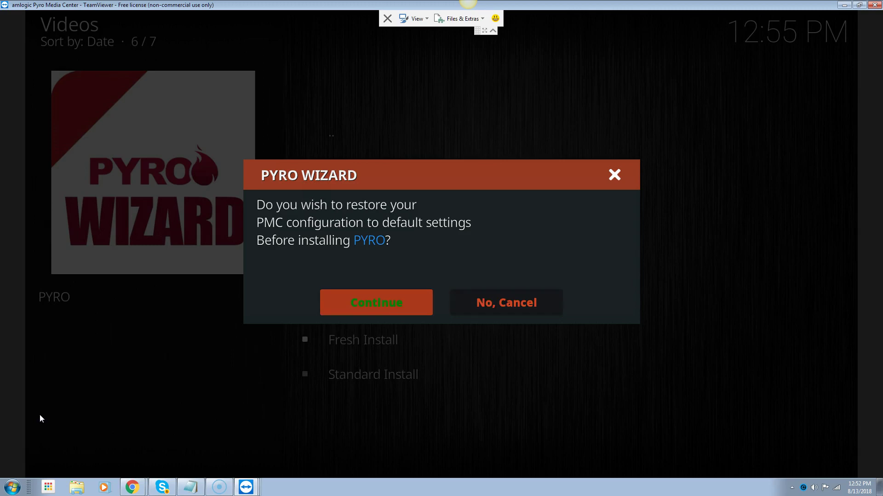
pyautogui.press('Right')
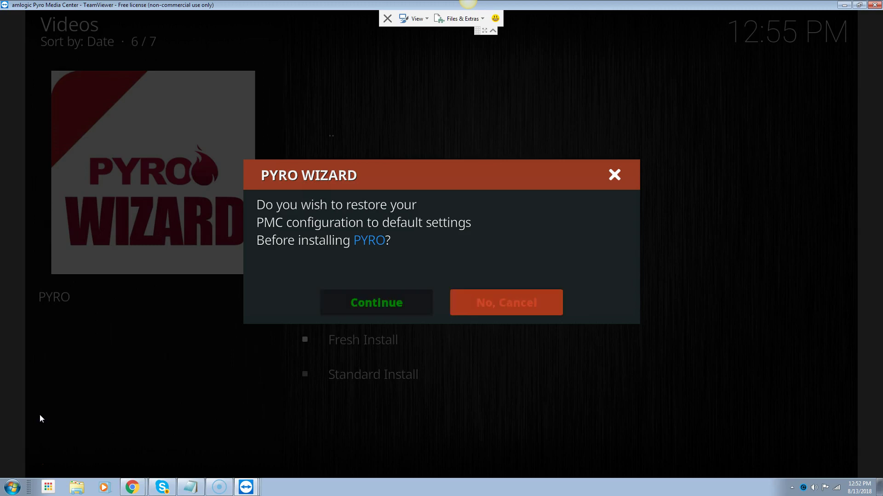
pyautogui.press('Left')
pyautogui.press('Right')
pyautogui.press('Left')
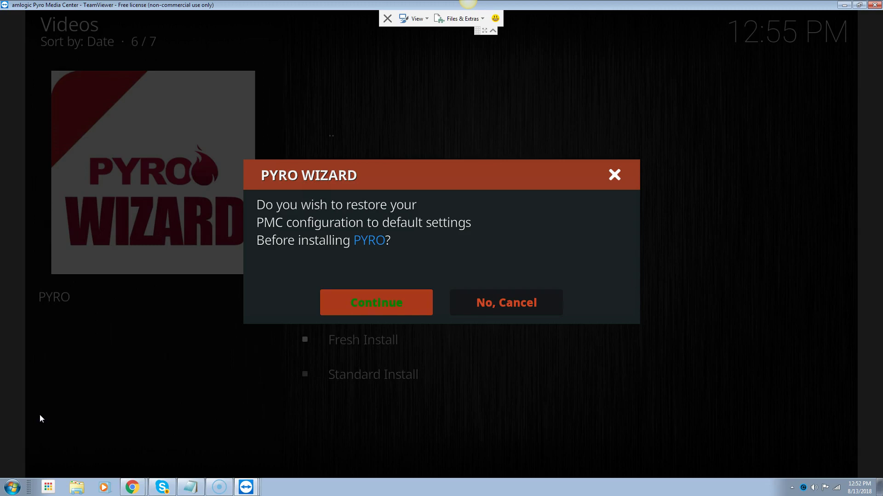
pyautogui.press('Return')
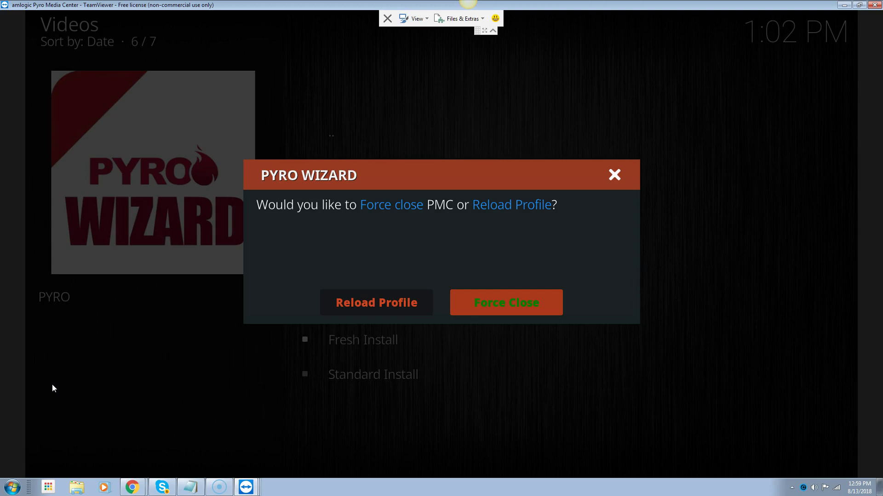
# Choose Force Close instead of Reload Profile to finish the PYRO build installation
pyautogui.press('Left')
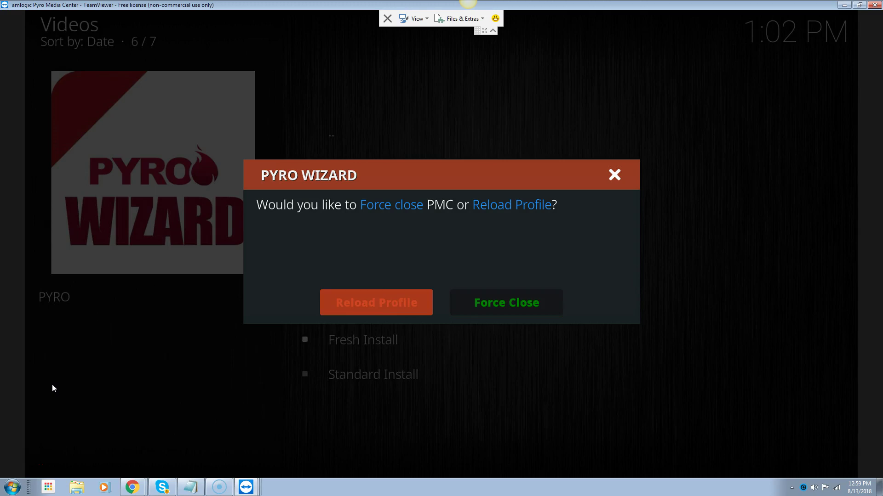
pyautogui.press('Right')
pyautogui.press('Left')
pyautogui.press('Right')
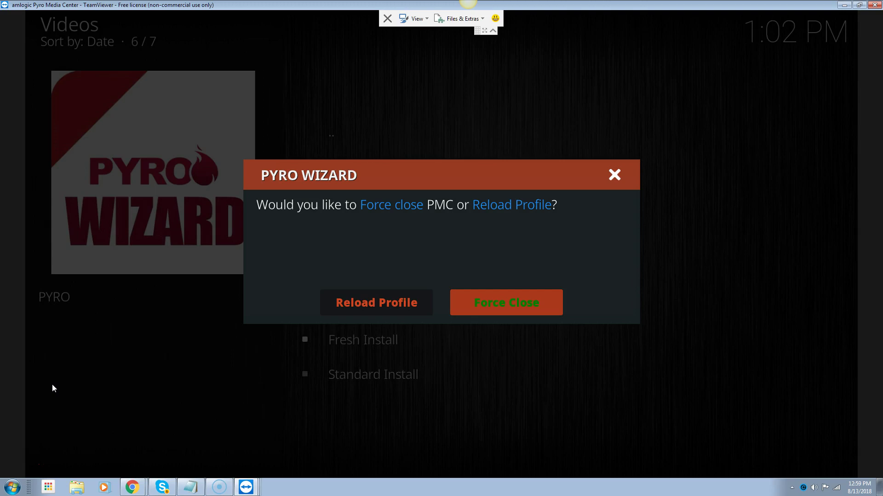
pyautogui.press('Return')
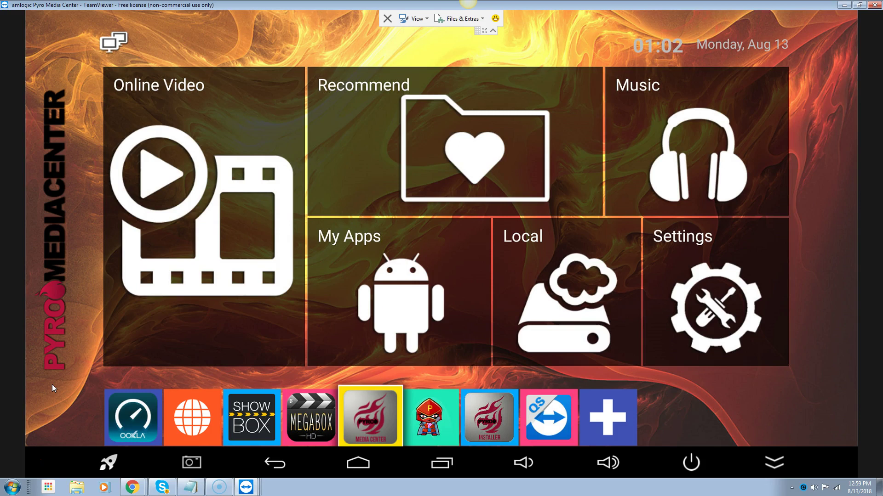
pyautogui.press('Right')
pyautogui.press('Left')
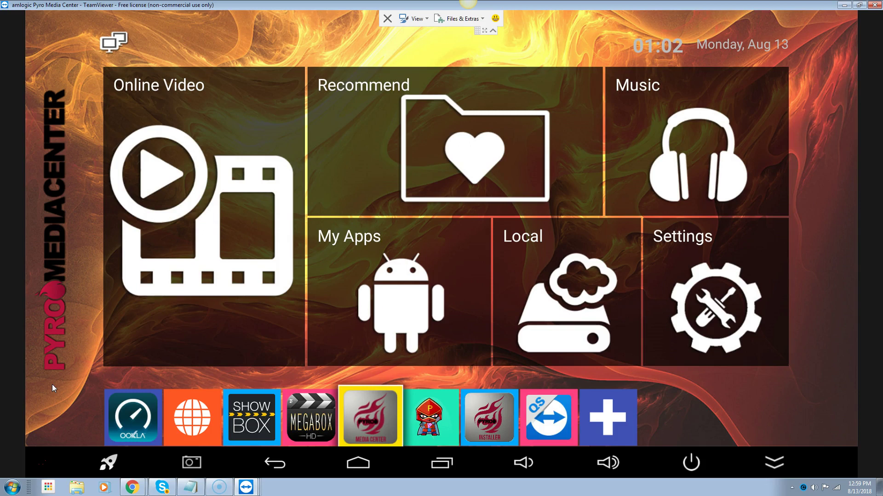